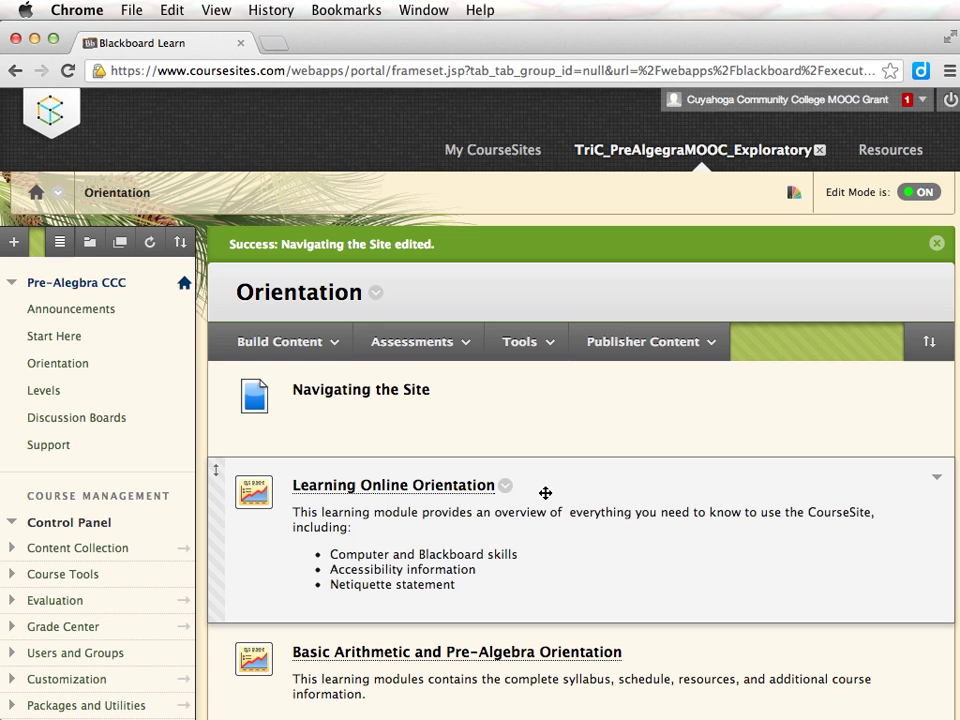
# - Scroll down the Orientation page to the Learning Online Orientation link
pyautogui.scroll(-4, 545, 492)
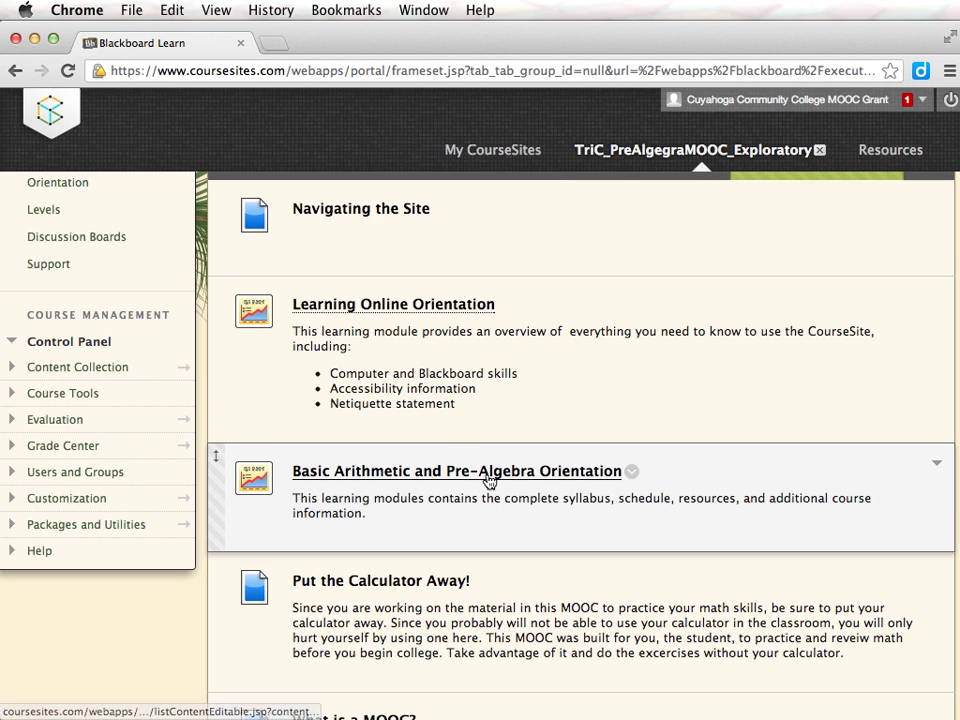
# - Open Learning Online Orientation, collapse its Table of Contents, then go to the Start Here page
pyautogui.click(369, 313)
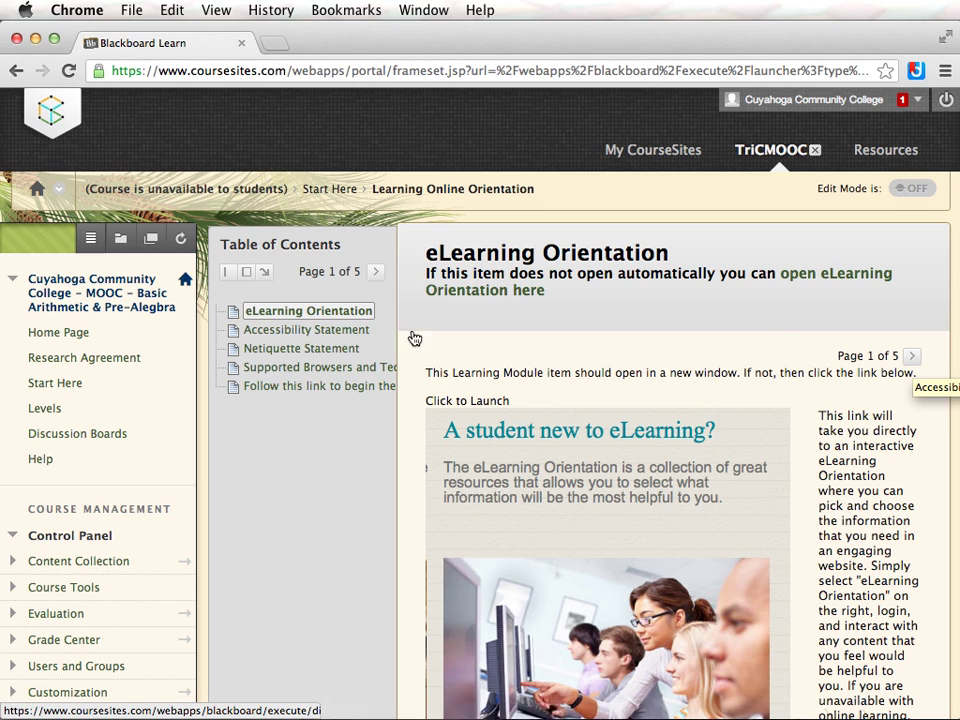
pyautogui.click(227, 271)
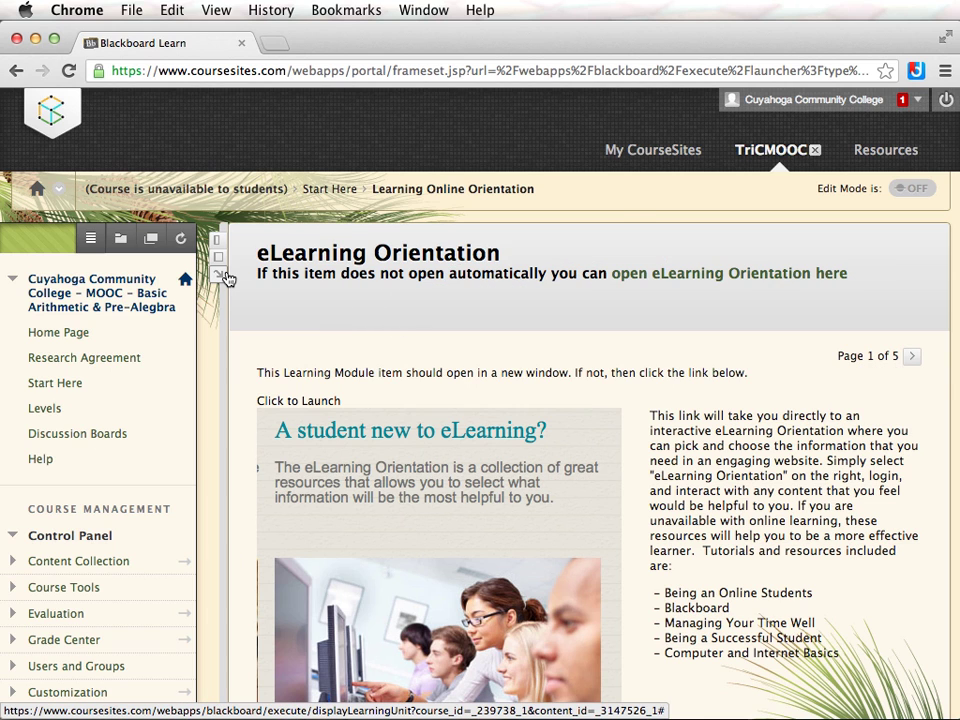
pyautogui.click(44, 386)
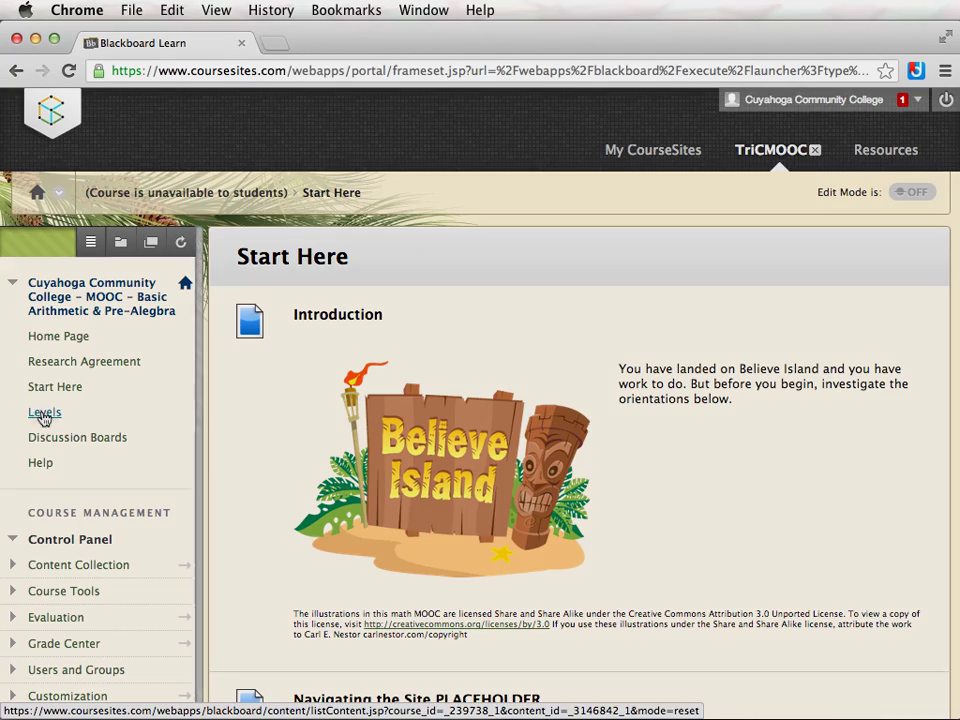
# - Open the Levels page and scroll down to the 'Level One - Integer Numbers' folder
pyautogui.click(41, 415)
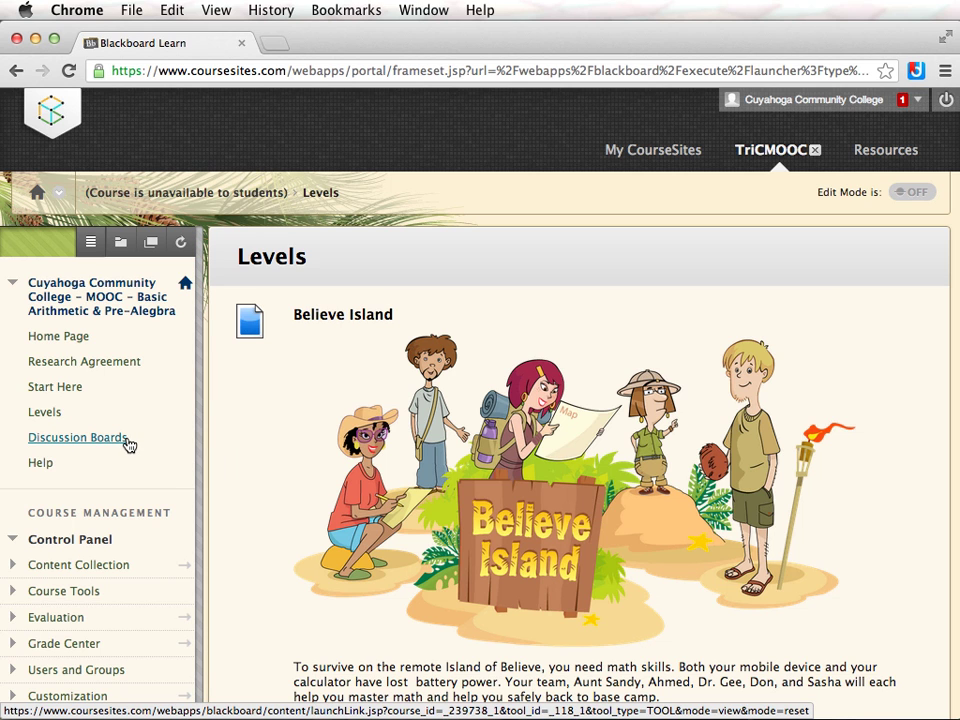
pyautogui.scroll(-8, 225, 471)
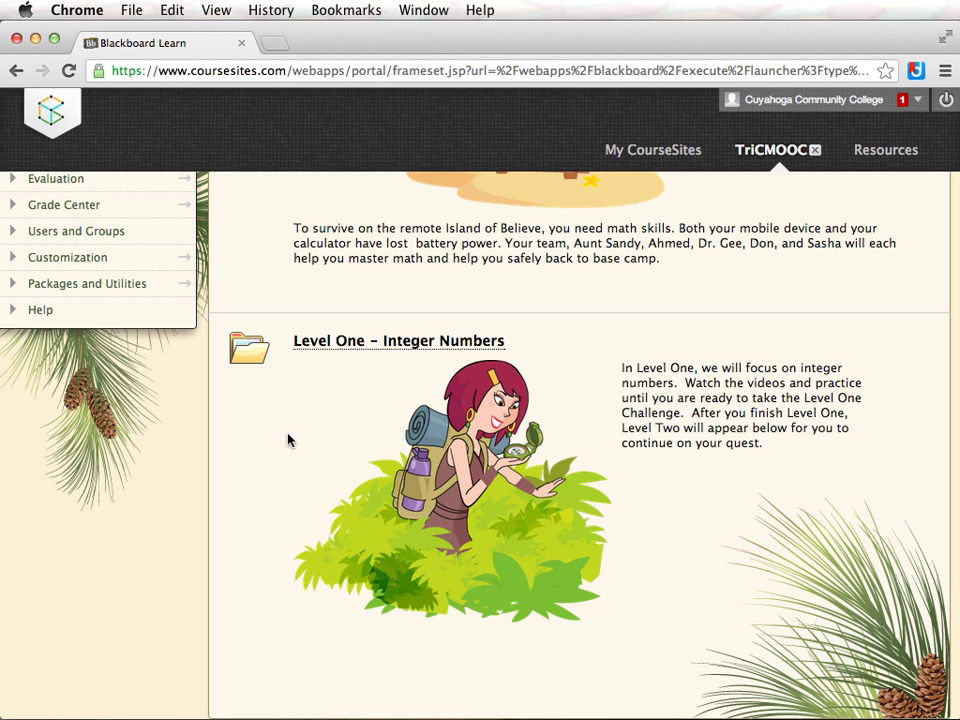
# - Enter Level One - Integer Numbers and browse its quests to the Whole Numbers module
pyautogui.click(354, 347)
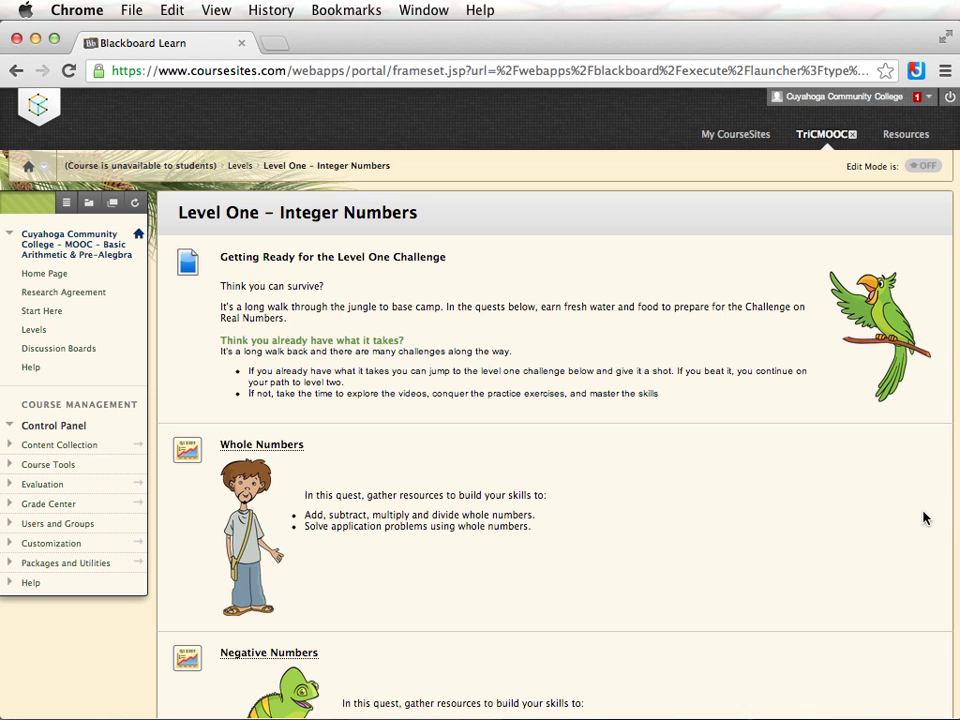
pyautogui.scroll(-3, 924, 517)
pyautogui.scroll(-8, 924, 517)
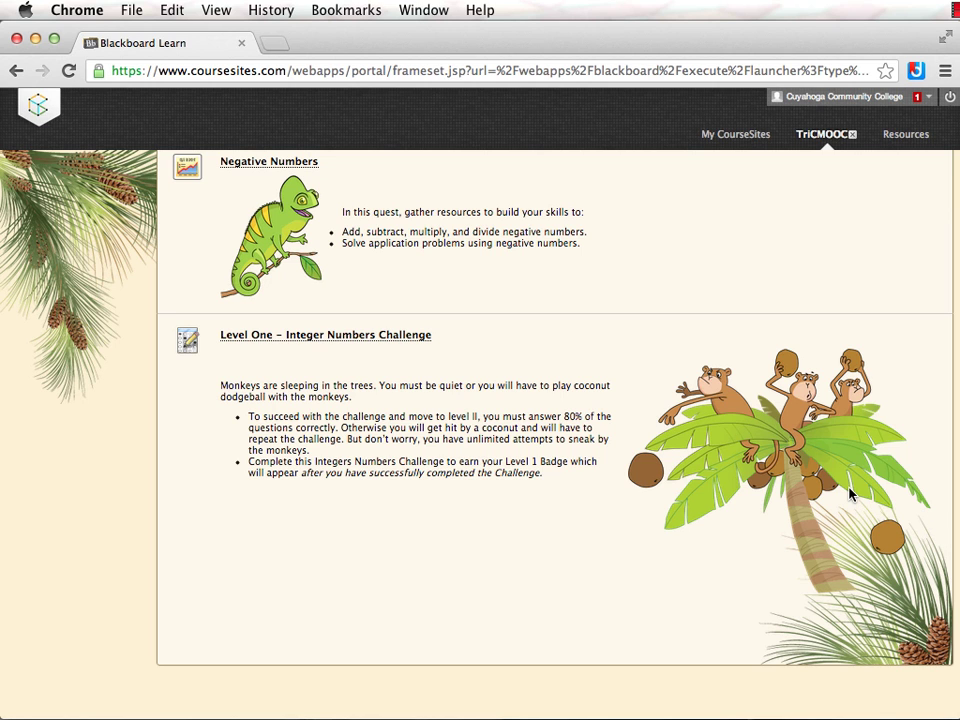
pyautogui.scroll(10, 849, 494)
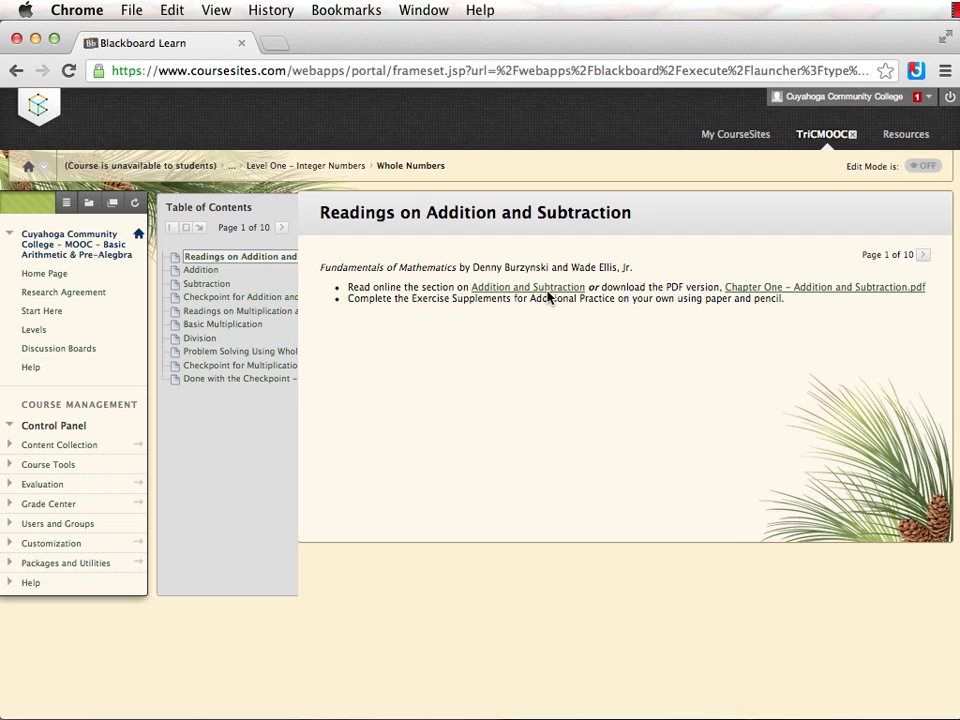
# - Open the 'Addition and Subtraction' reading as the Connexions Addition of Whole Numbers page
pyautogui.click(547, 289)
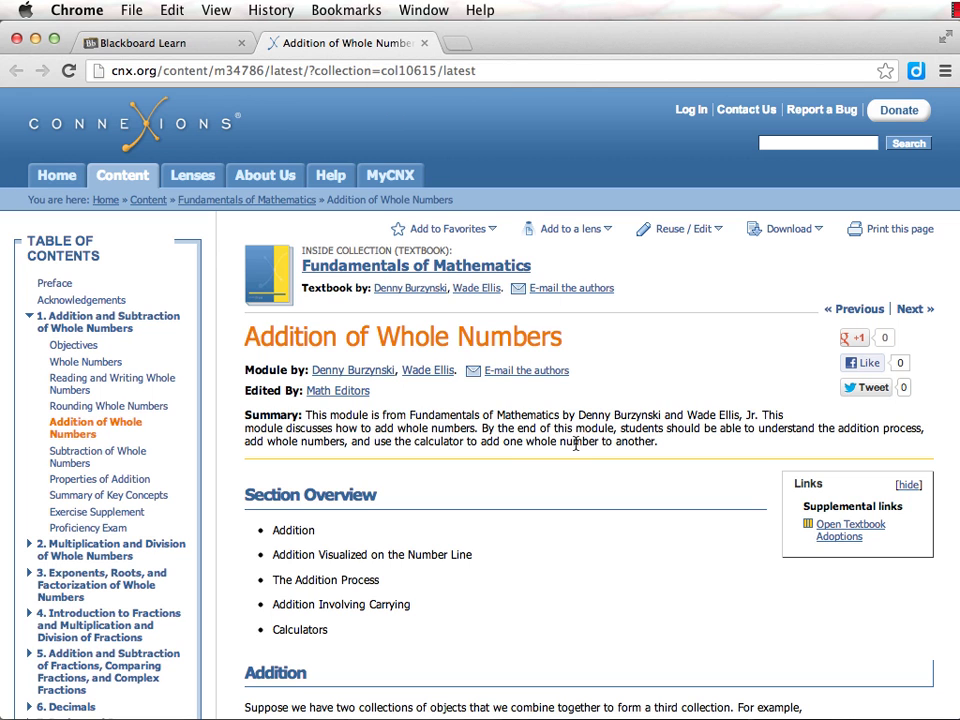
# - Show the solution to Exercise 30, then close the Connexions tab
pyautogui.scroll(-2, 576, 445)
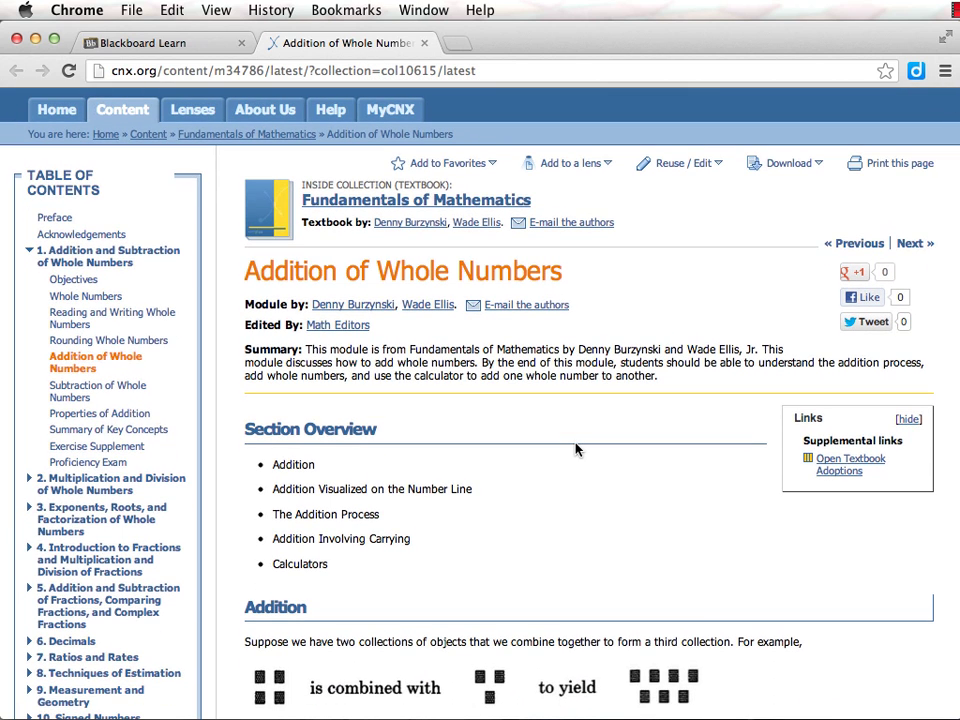
pyautogui.scroll(-15, 576, 449)
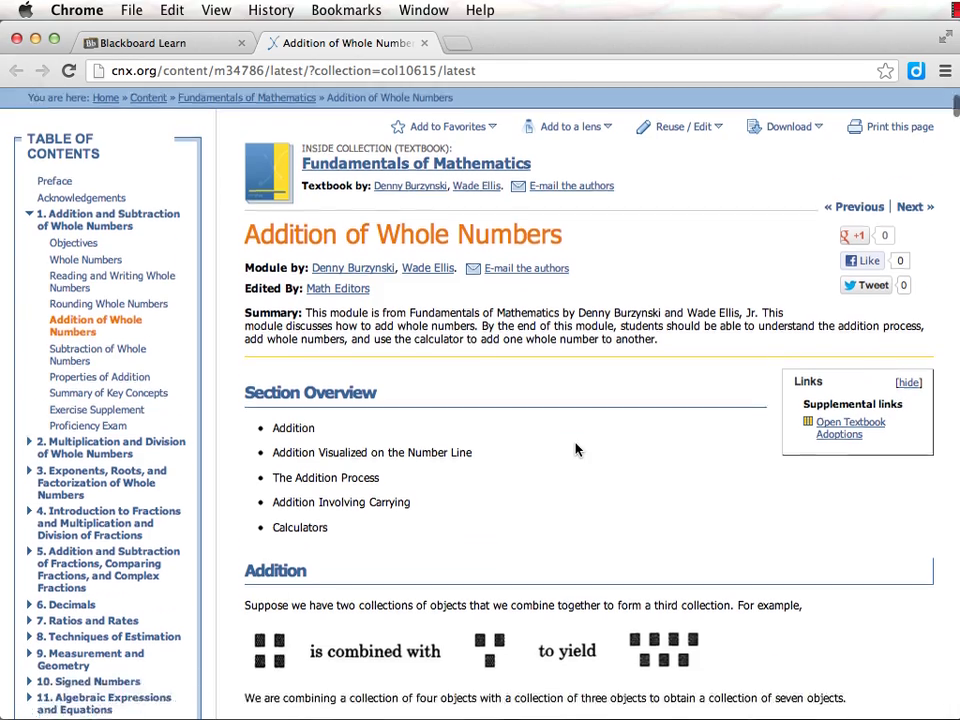
pyautogui.scroll(-20, 576, 449)
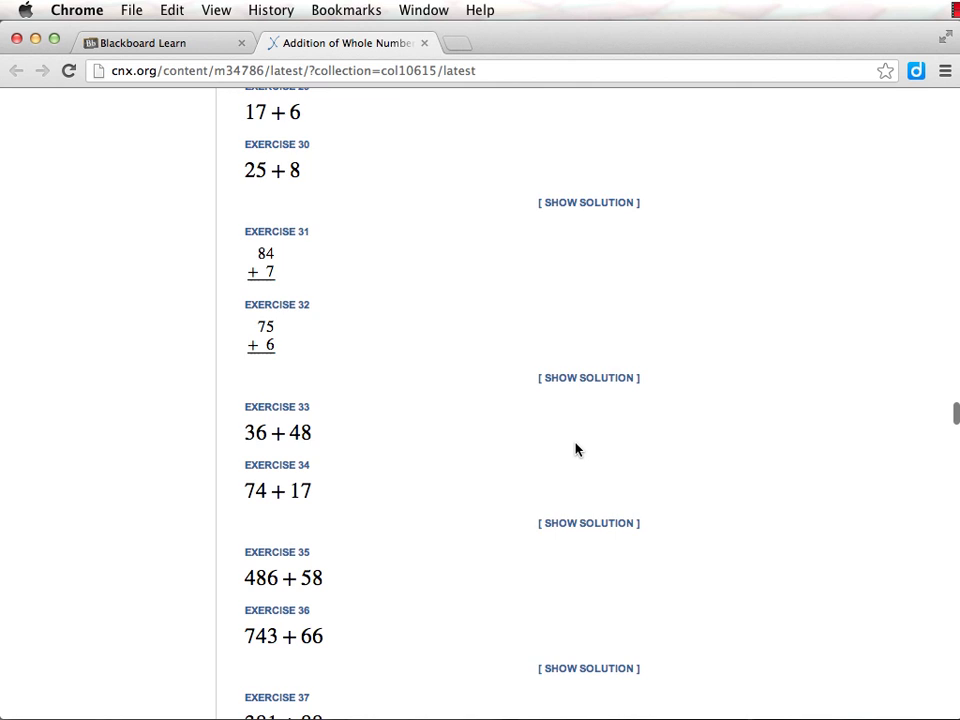
pyautogui.scroll(4, 577, 451)
pyautogui.scroll(1, 577, 451)
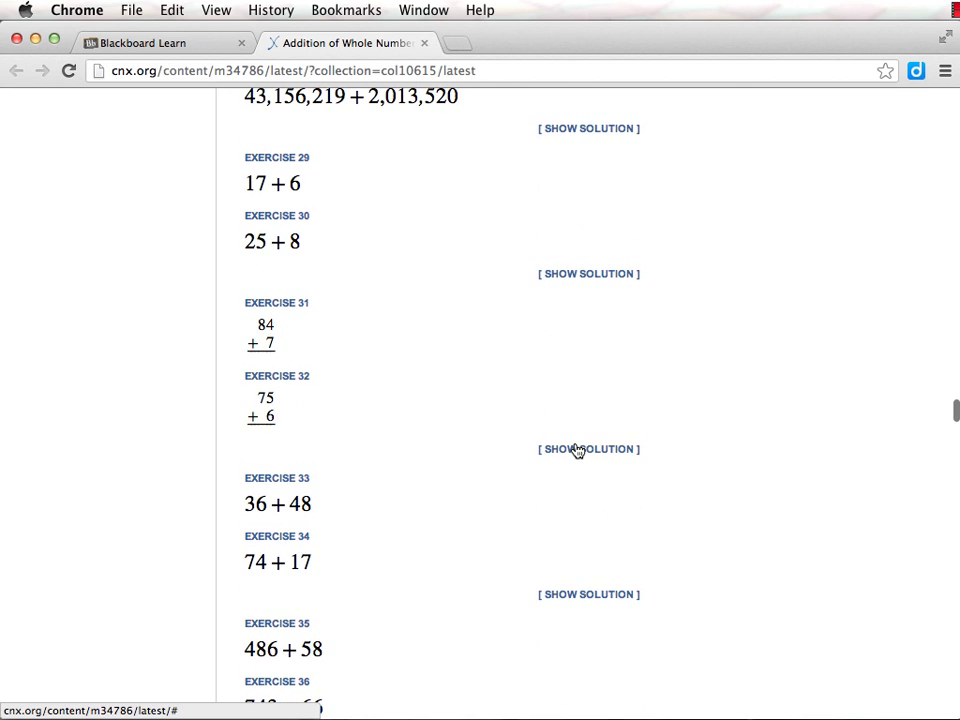
pyautogui.click(588, 274)
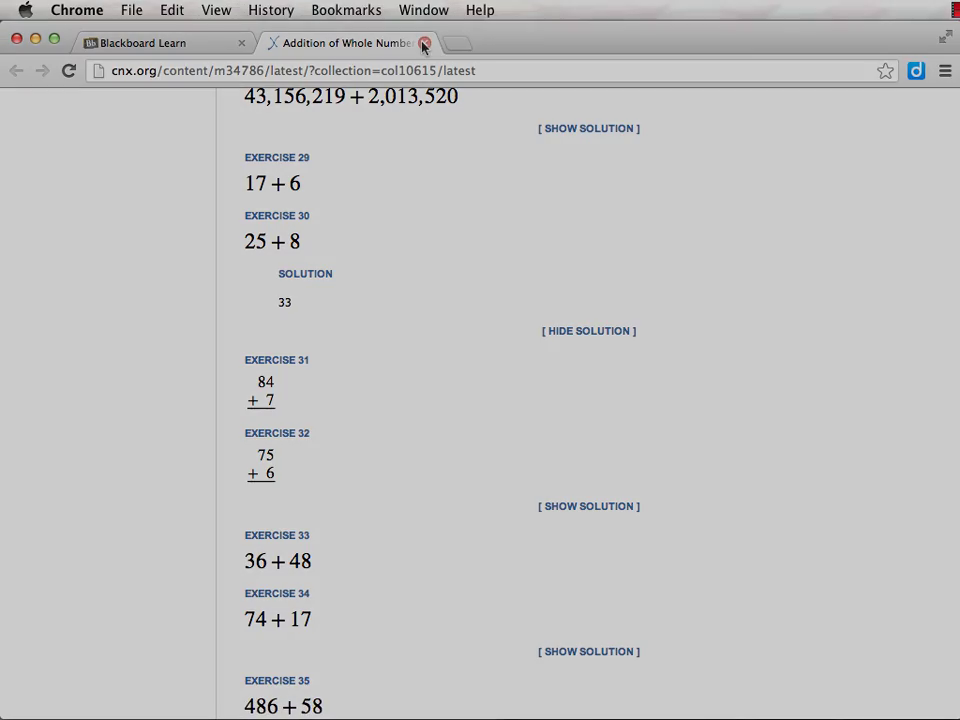
pyautogui.click(424, 43)
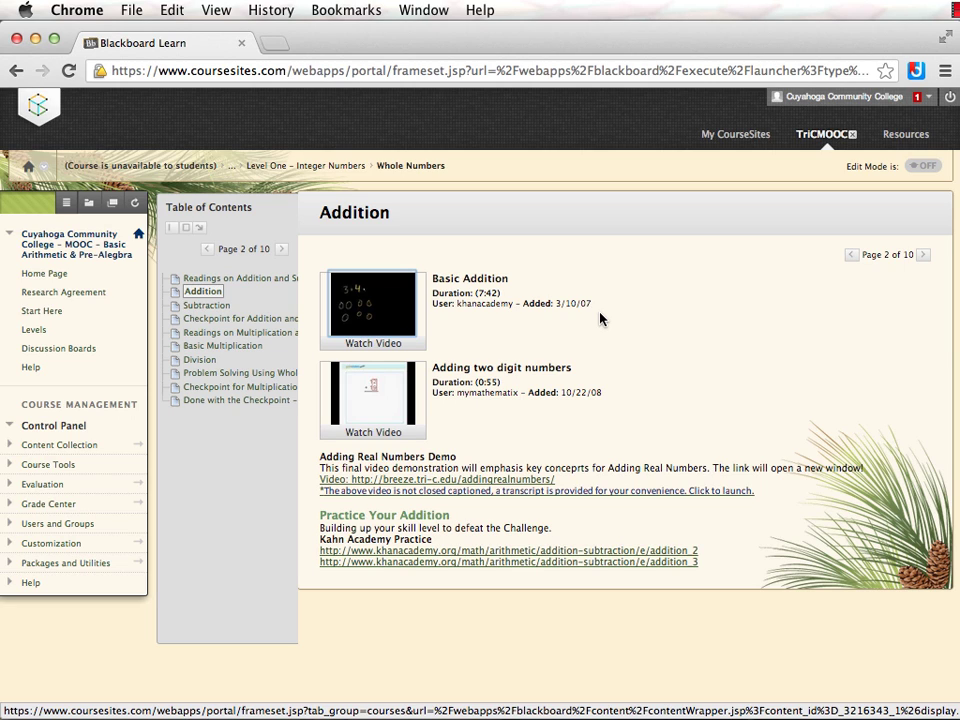
pyautogui.click(368, 311)
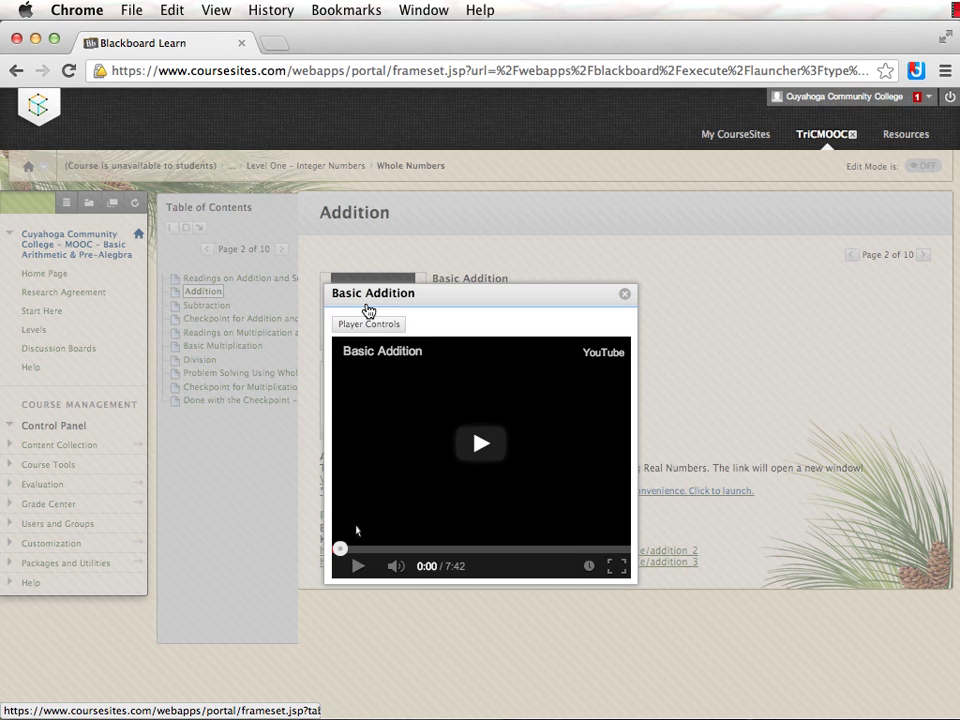
pyautogui.click(624, 297)
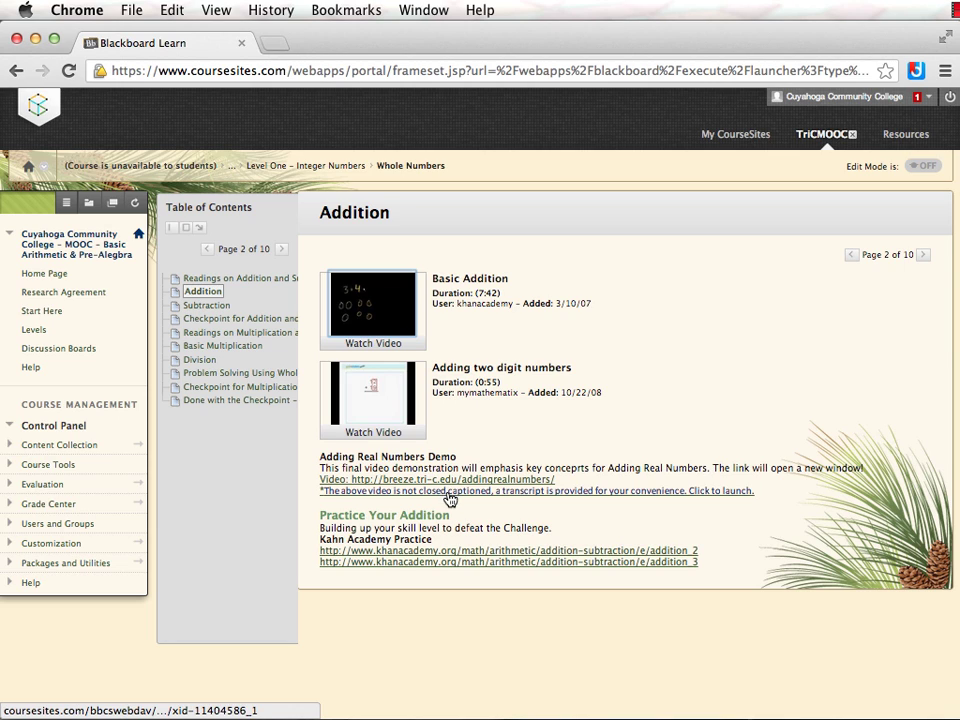
# - View the addition_3 'Addition with carrying' Khan Academy exercise, then close its tab
pyautogui.click(447, 563)
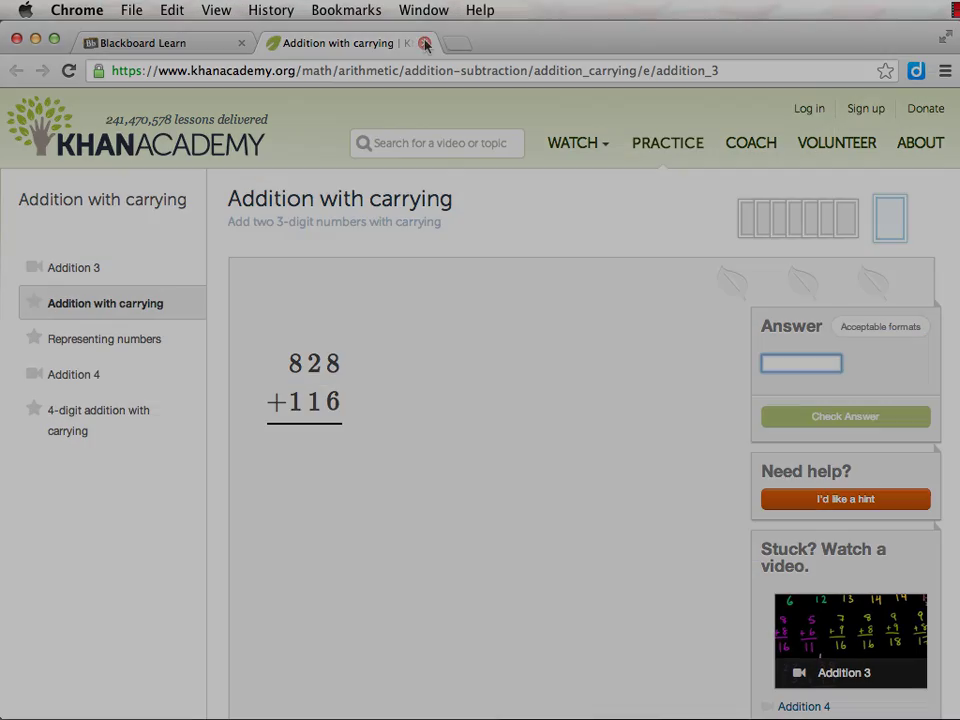
pyautogui.click(424, 43)
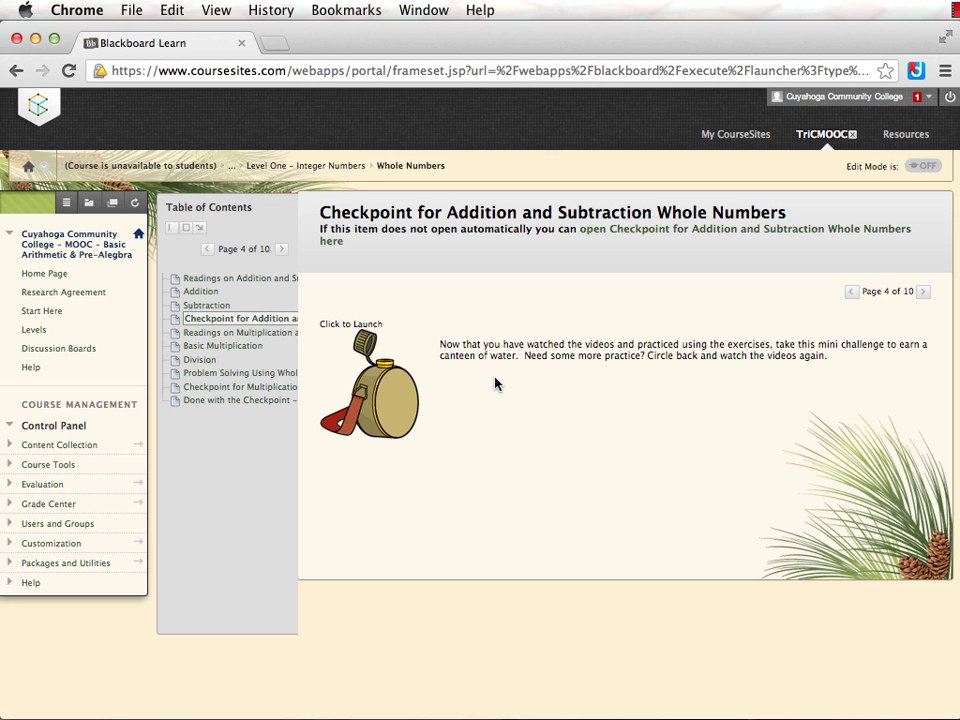
# - Launch and begin the Addition and Subtraction Whole Numbers checkpoint, then Save and Submit it
pyautogui.click(342, 334)
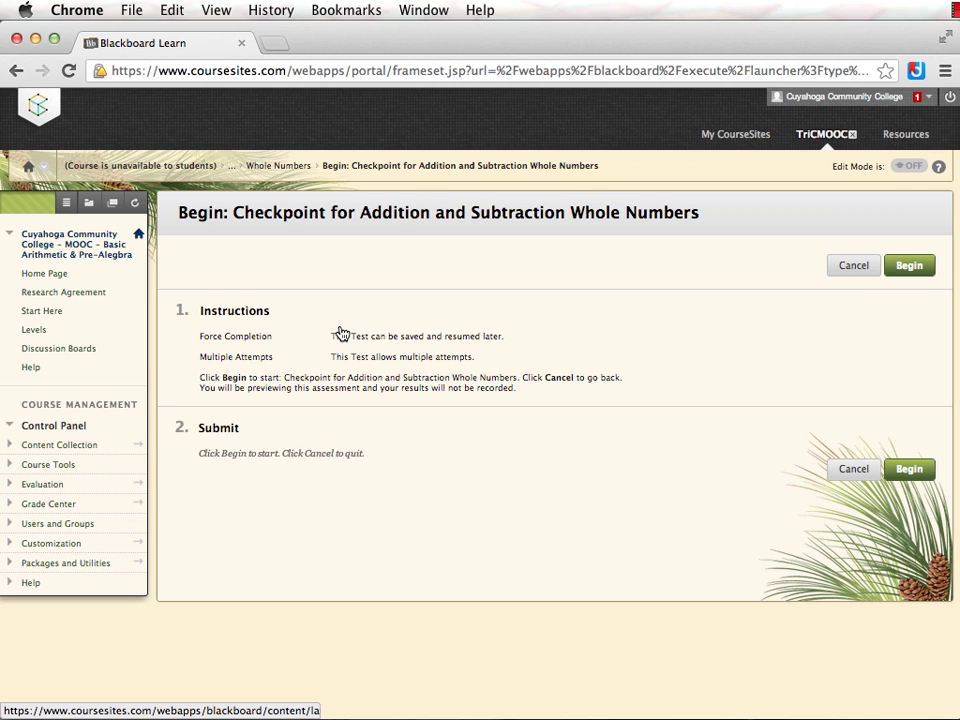
pyautogui.click(909, 468)
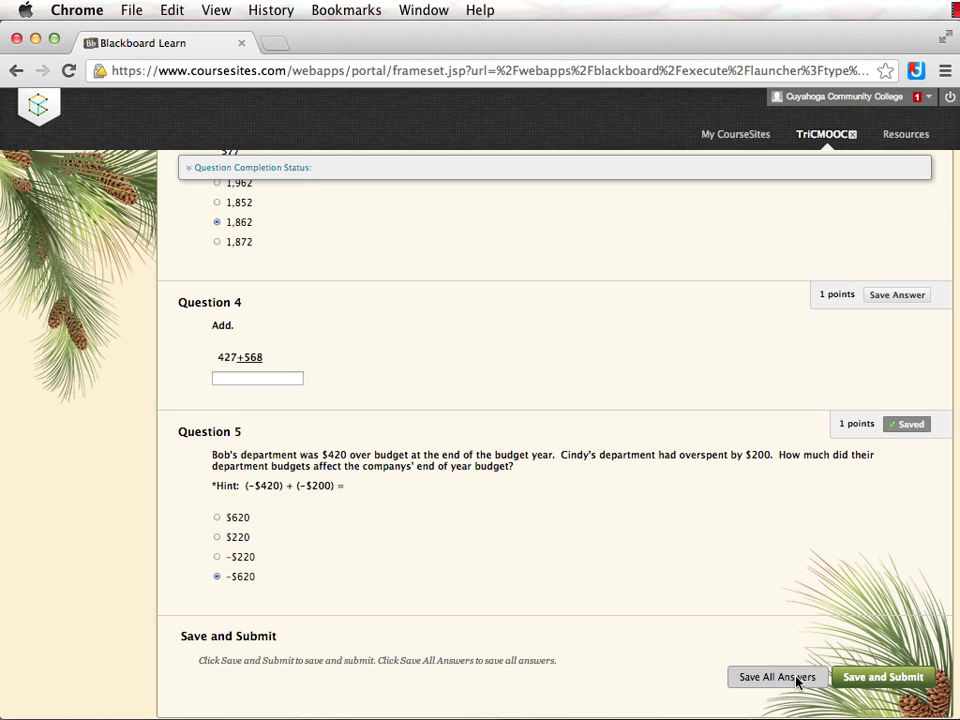
pyautogui.click(881, 686)
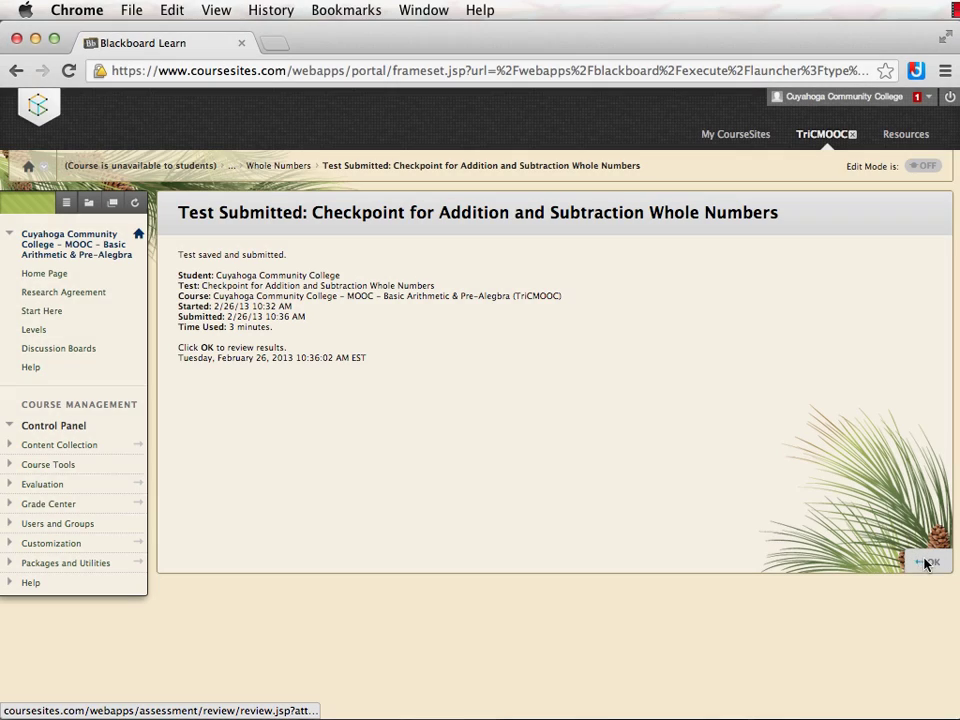
# - Confirm the Test Submitted page, review the checkpoint results, and continue to page 10
pyautogui.click(926, 566)
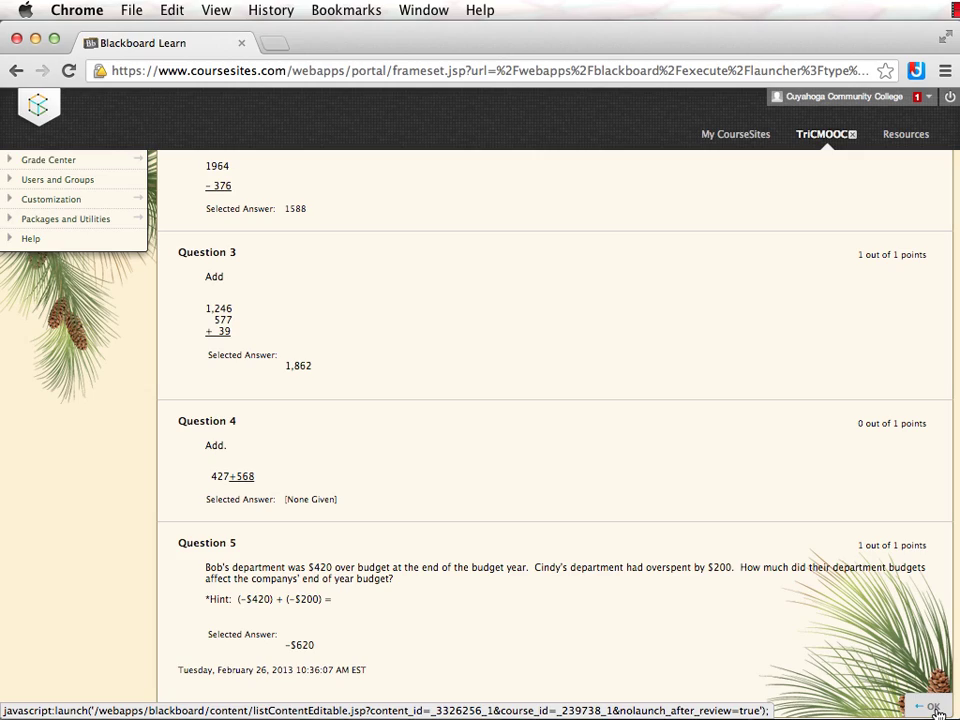
pyautogui.click(933, 708)
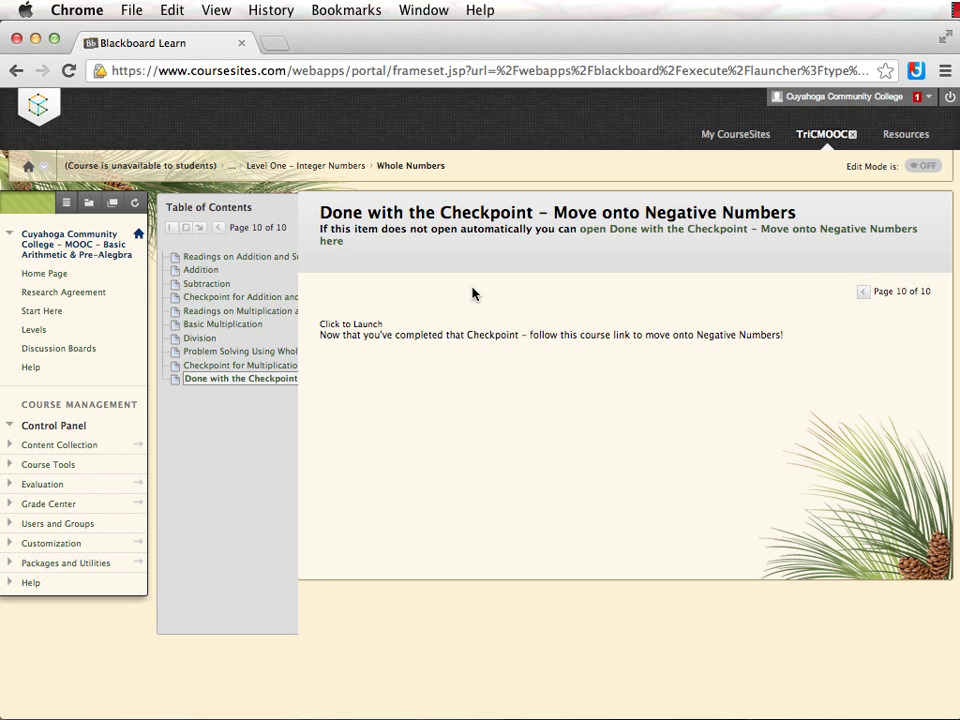
# - Follow 'Click to Launch' on Done with the Checkpoint back to Level One - Integer Numbers
pyautogui.click(367, 329)
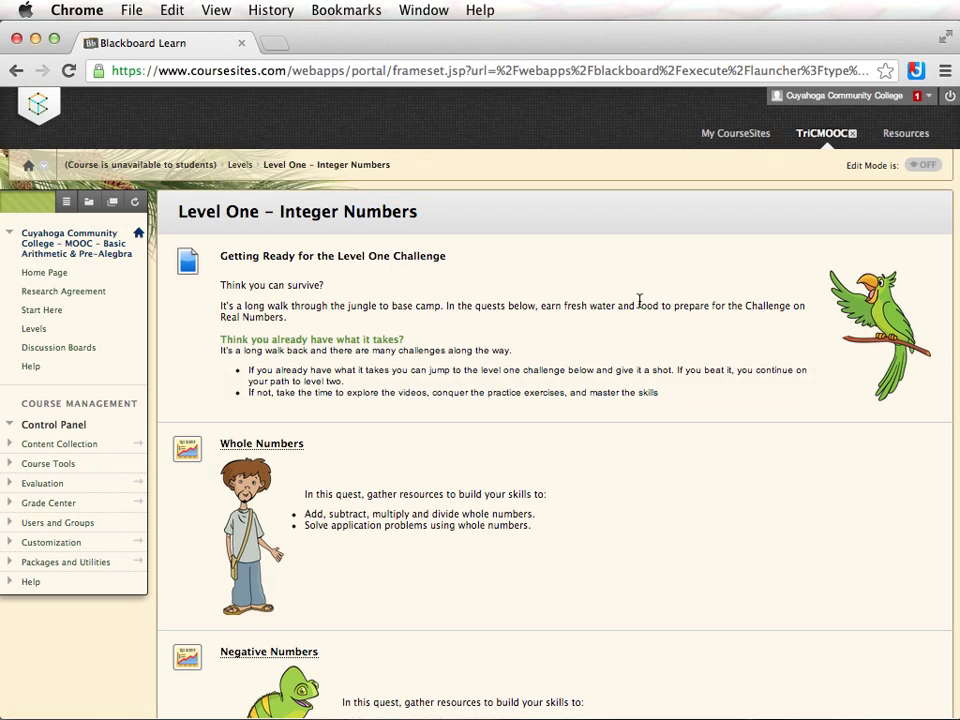
# - Confirm the Level One Badge award, then follow the Level Two link to the Levels page
pyautogui.scroll(-10, 649, 420)
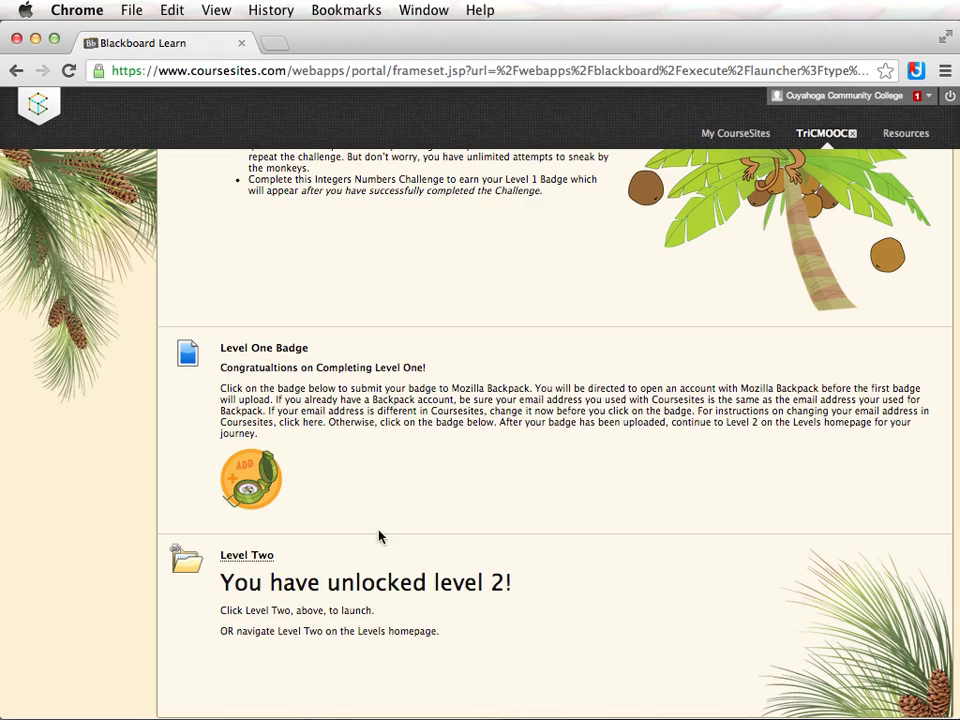
pyautogui.click(247, 556)
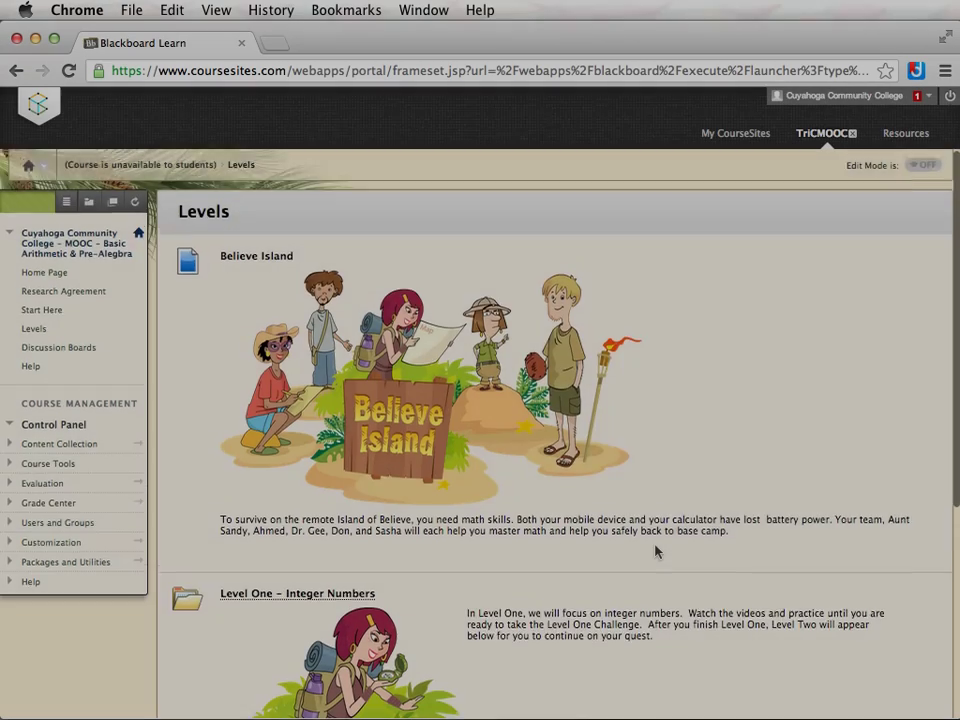
# - Open the Believe Island Certificate of Completion image and view it in its new browser tab
pyautogui.scroll(-5, 656, 551)
pyautogui.scroll(-2, 656, 551)
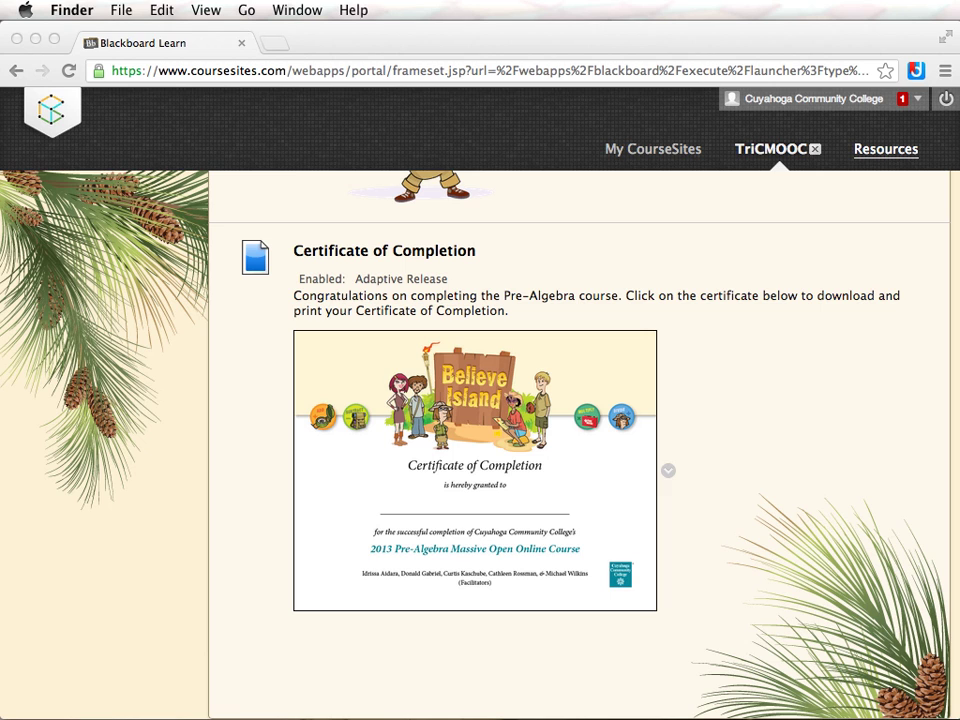
pyautogui.click(492, 440)
pyautogui.click(364, 43)
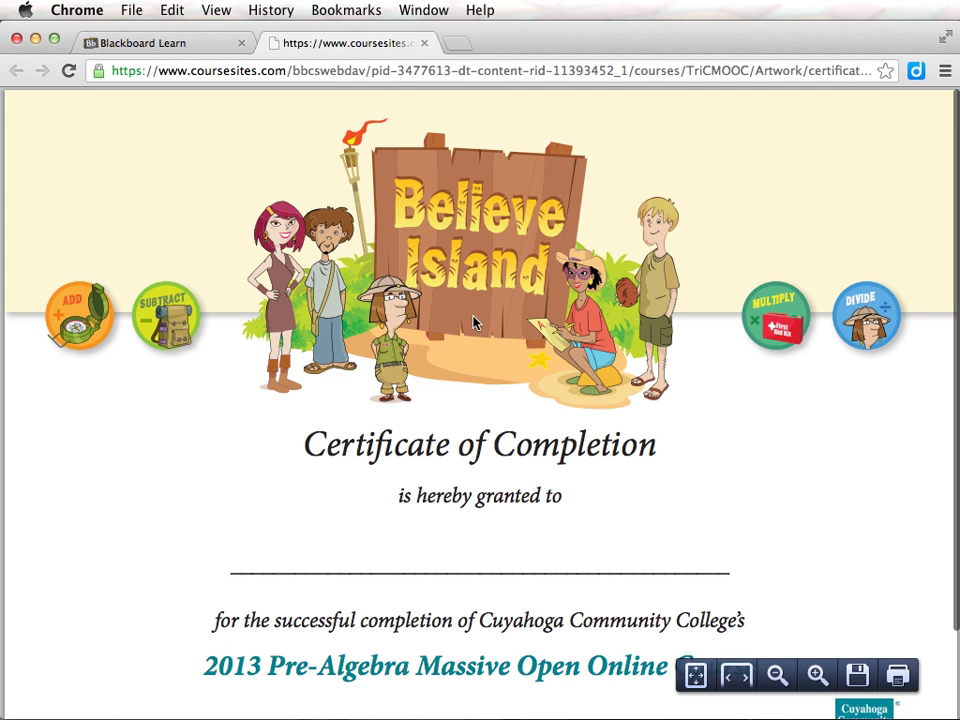